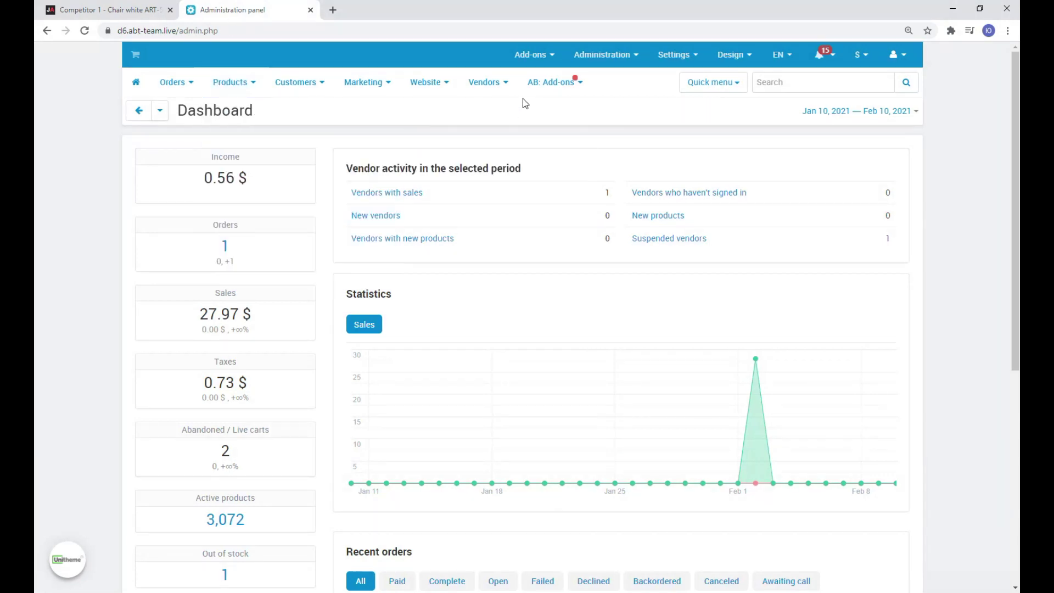
# - Open competitor 1 from rePricer Pro's Competitors list and show its product attributes
pyautogui.click(653, 102)
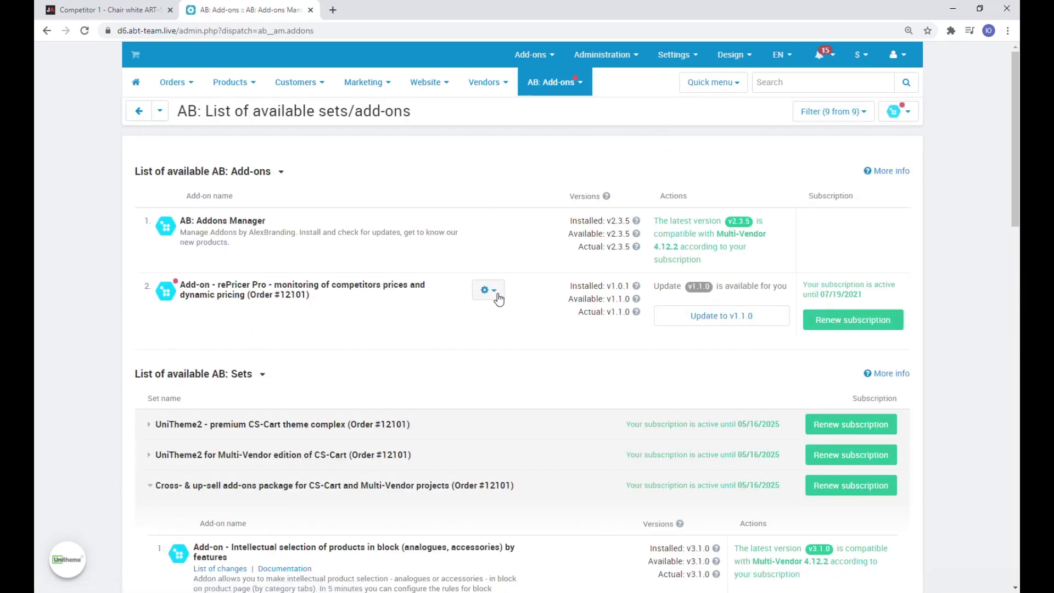
pyautogui.click(499, 288)
pyautogui.click(462, 309)
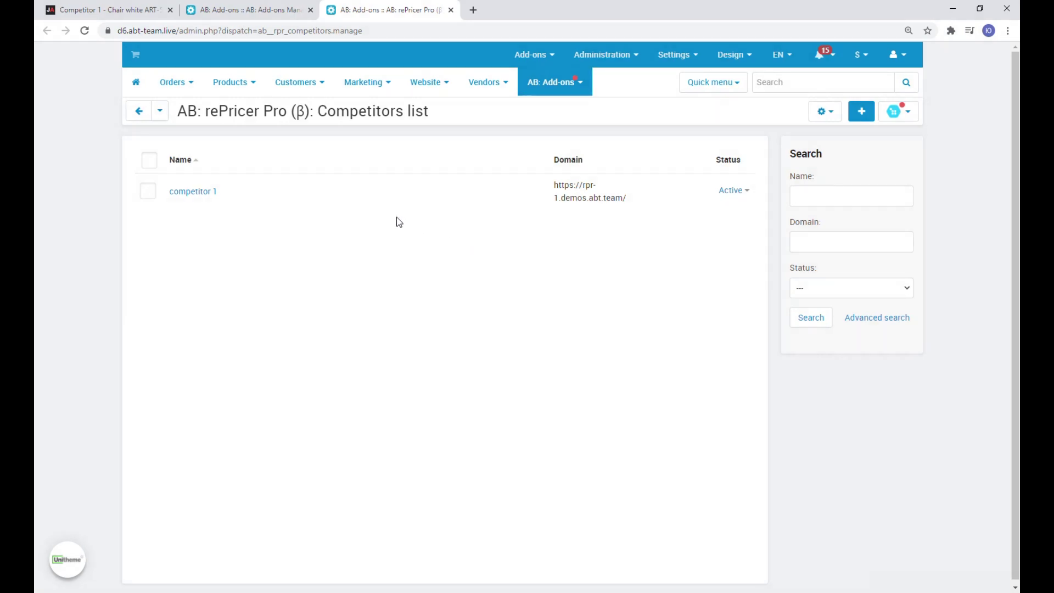
pyautogui.click(193, 191)
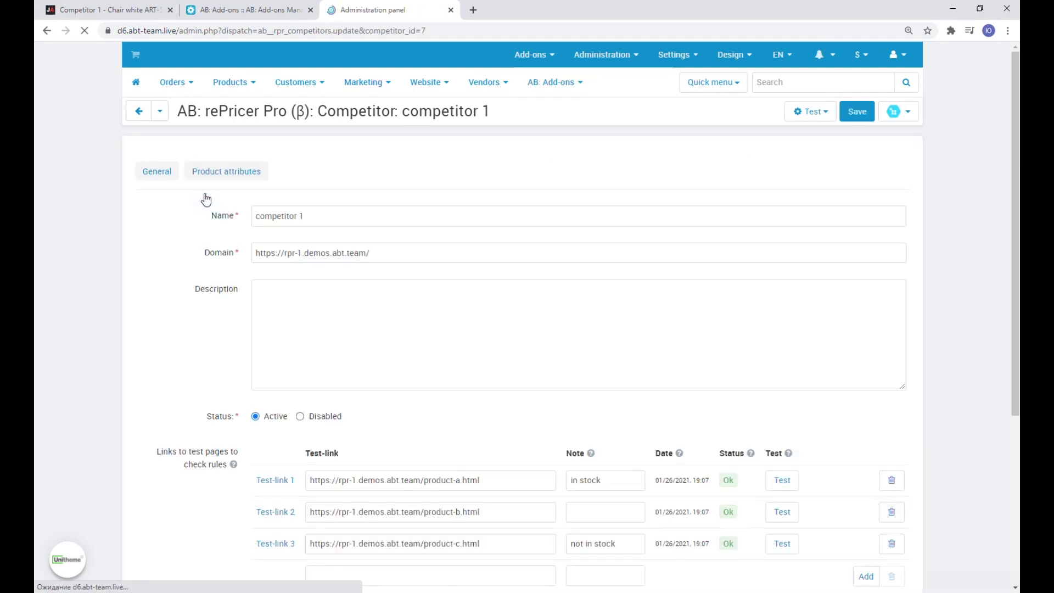
pyautogui.click(227, 174)
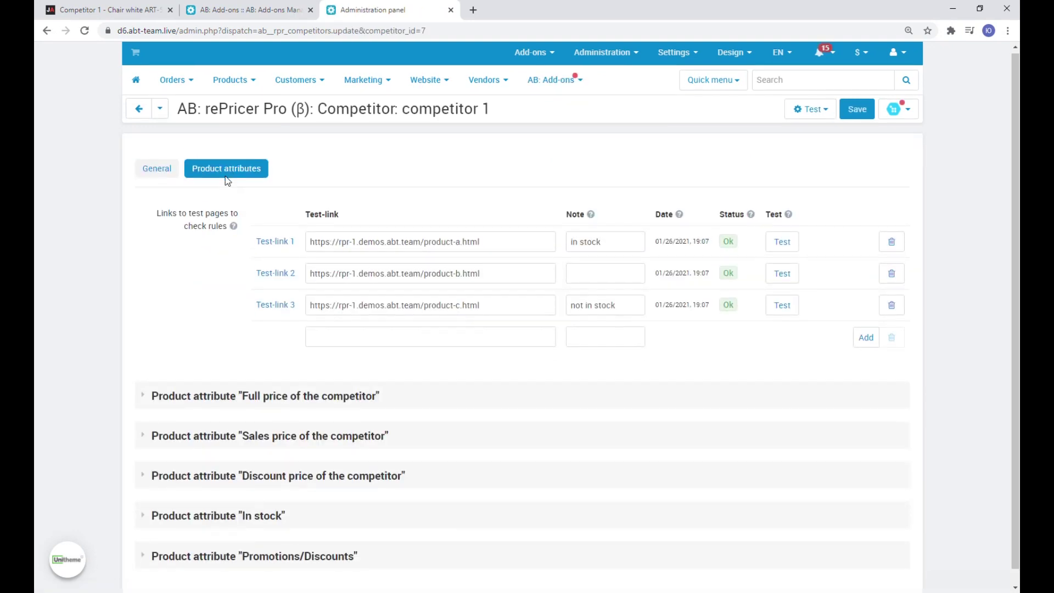
pyautogui.scroll(-1, 225, 175)
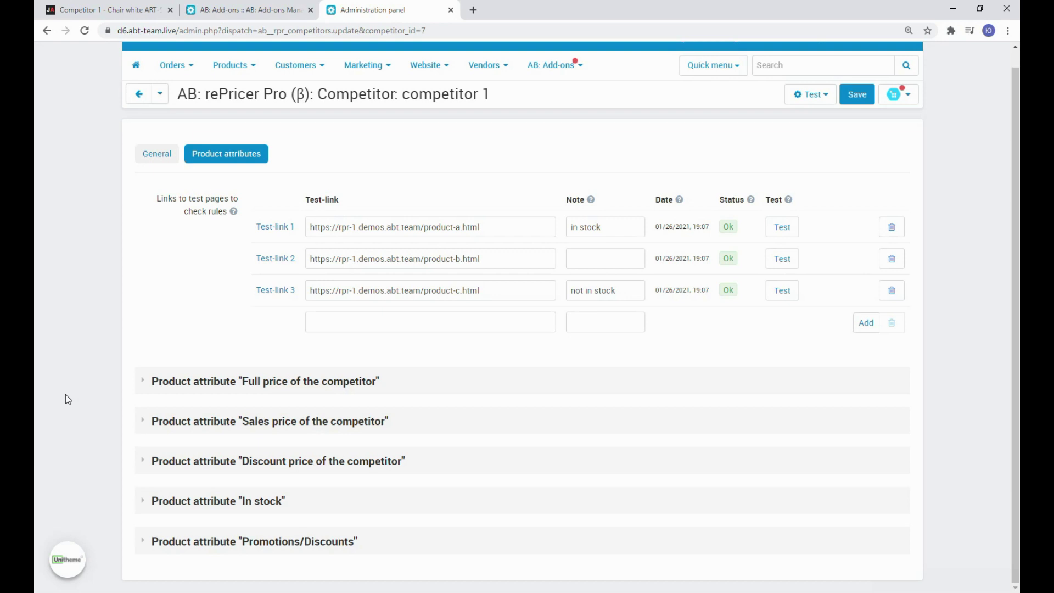
# - Expand competitor 1's 'Sales price of the competitor' attribute to reveal its parsing rules
pyautogui.click(174, 420)
pyautogui.scroll(-3, 175, 419)
pyautogui.scroll(-3, 176, 419)
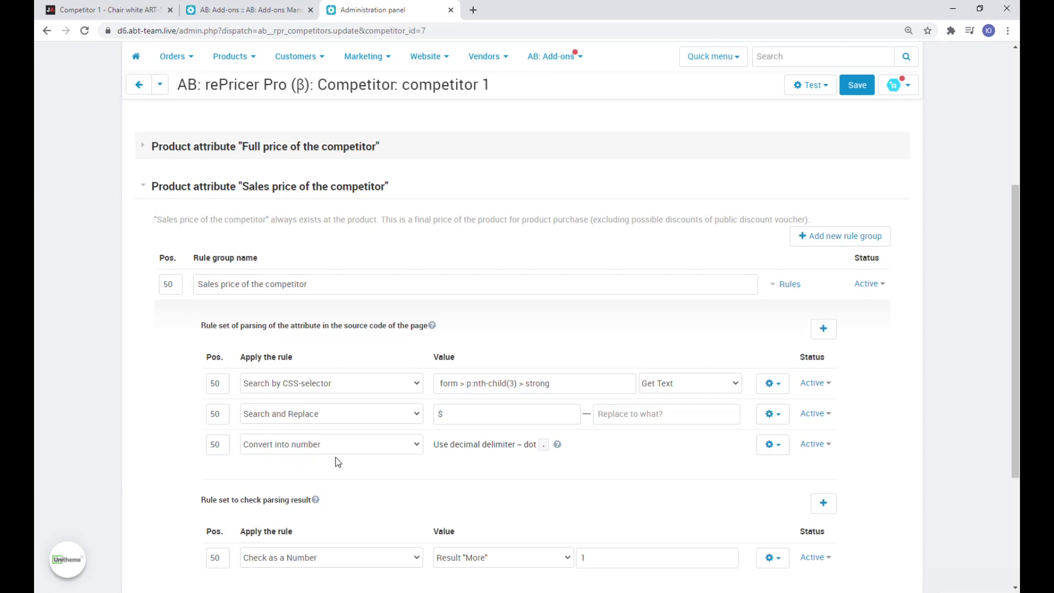
pyautogui.scroll(-1, 353, 456)
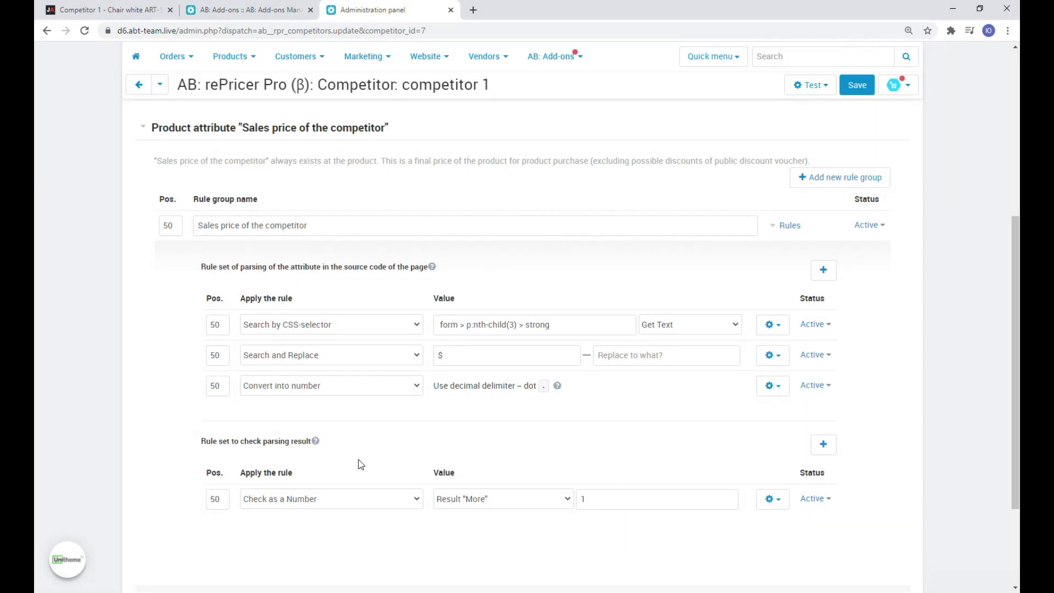
pyautogui.scroll(2, 359, 464)
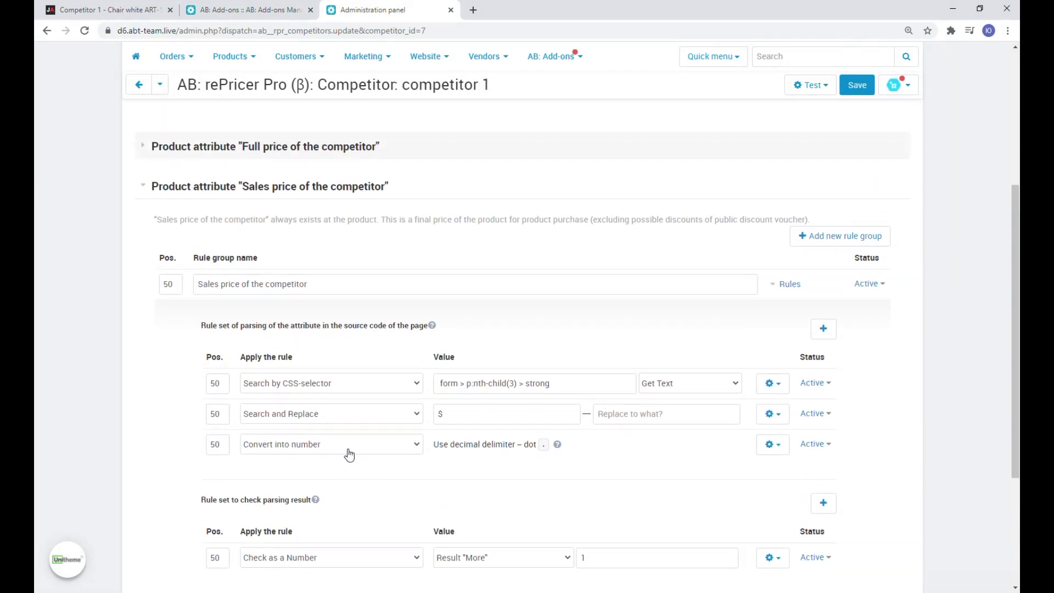
pyautogui.scroll(3, 355, 444)
pyautogui.scroll(3, 269, 250)
pyautogui.scroll(1, 201, 267)
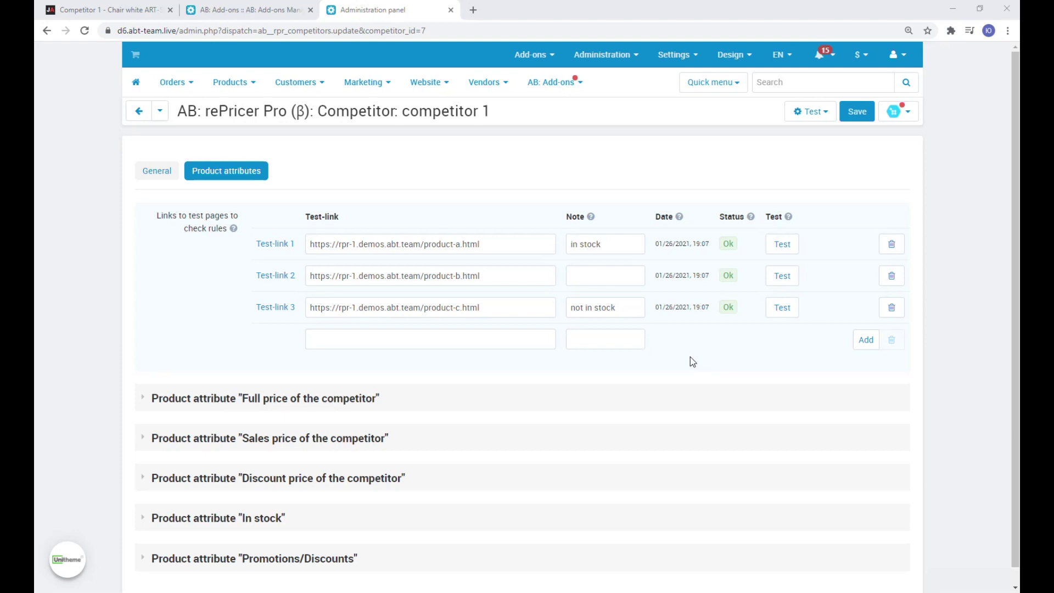
pyautogui.click(230, 82)
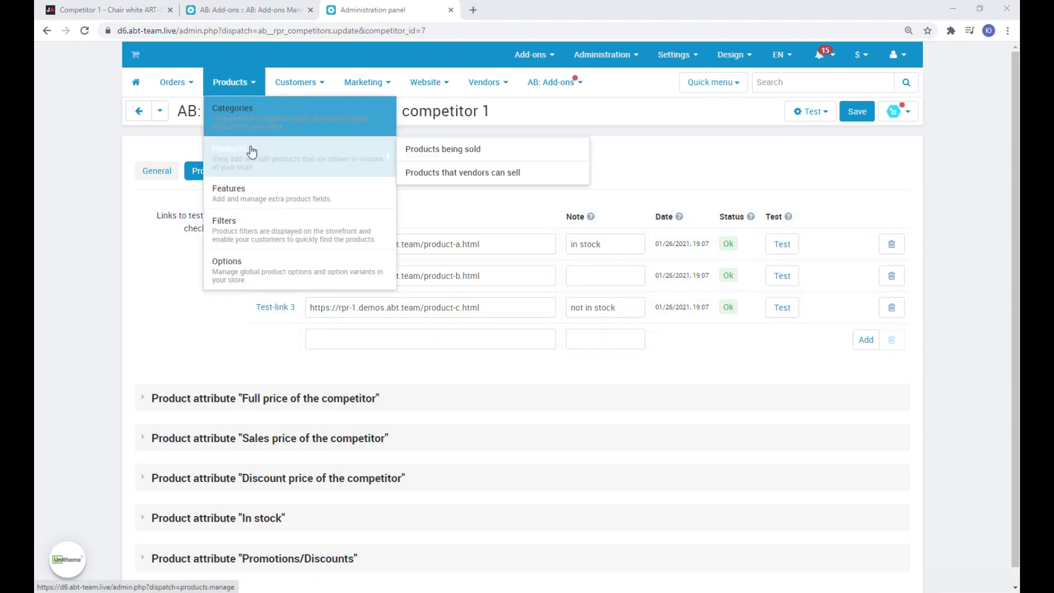
# - Show Bud Light Minis Beer's monitoring and dynamic pricing tab, listing competitor 1 at 99 and 77
pyautogui.keyDown('ctrl'); pyautogui.click(229, 153); pyautogui.keyUp('ctrl')
pyautogui.click(520, 9)
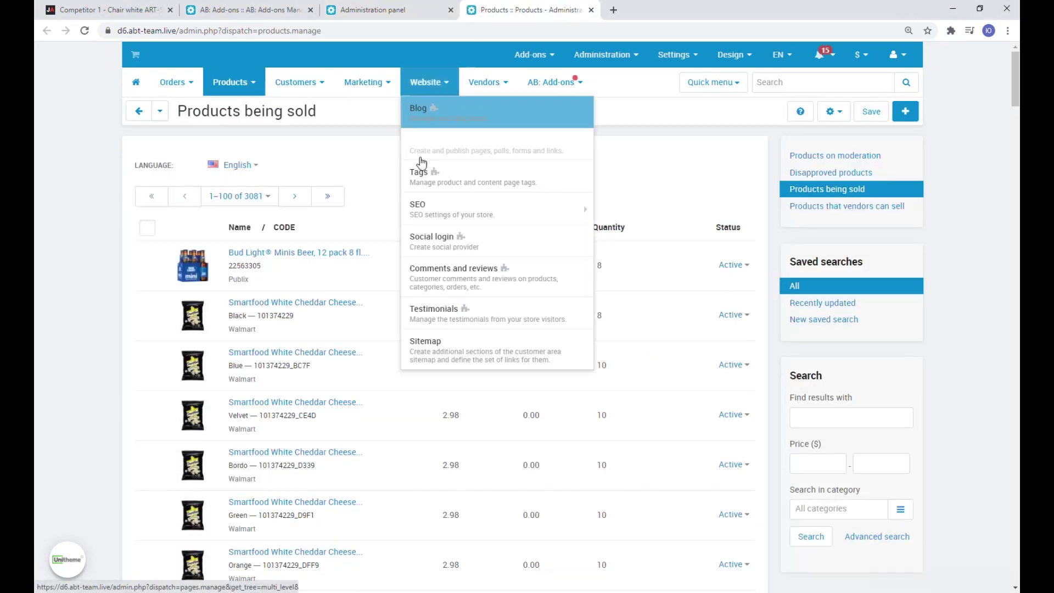
pyautogui.click(295, 252)
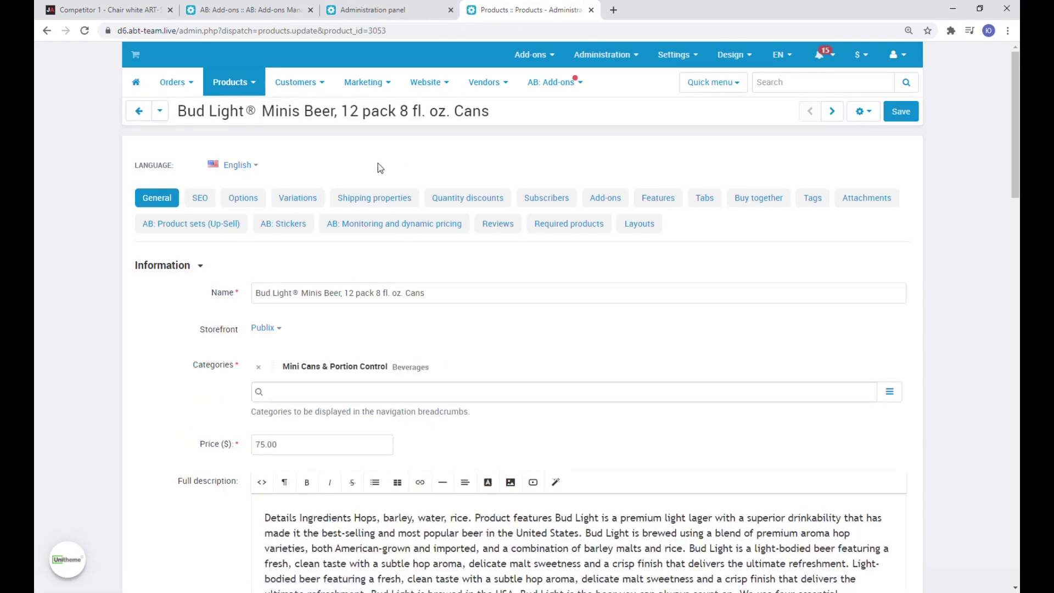
pyautogui.click(361, 224)
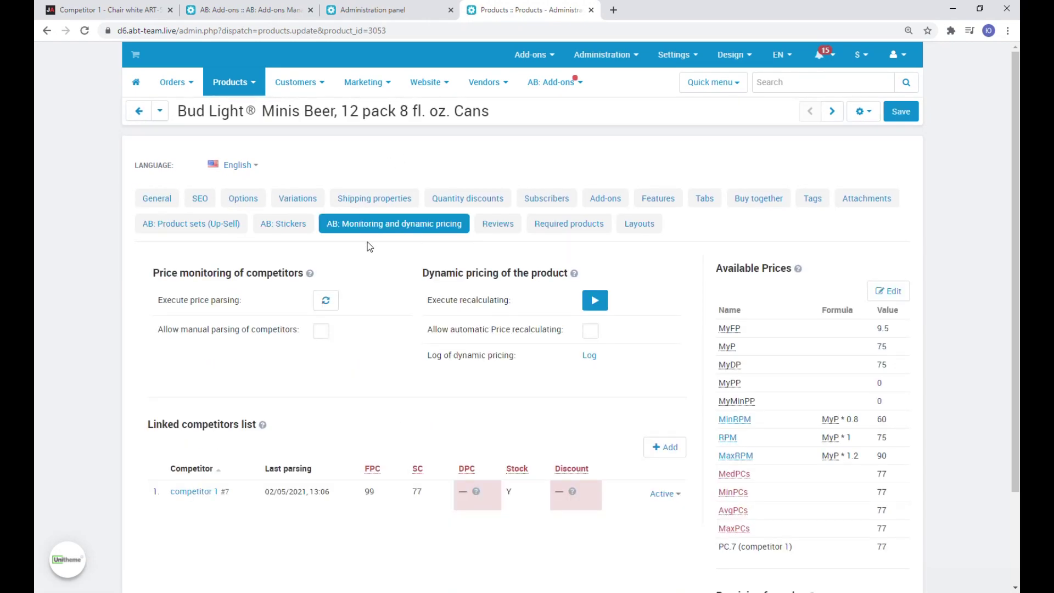
pyautogui.scroll(-1, 368, 241)
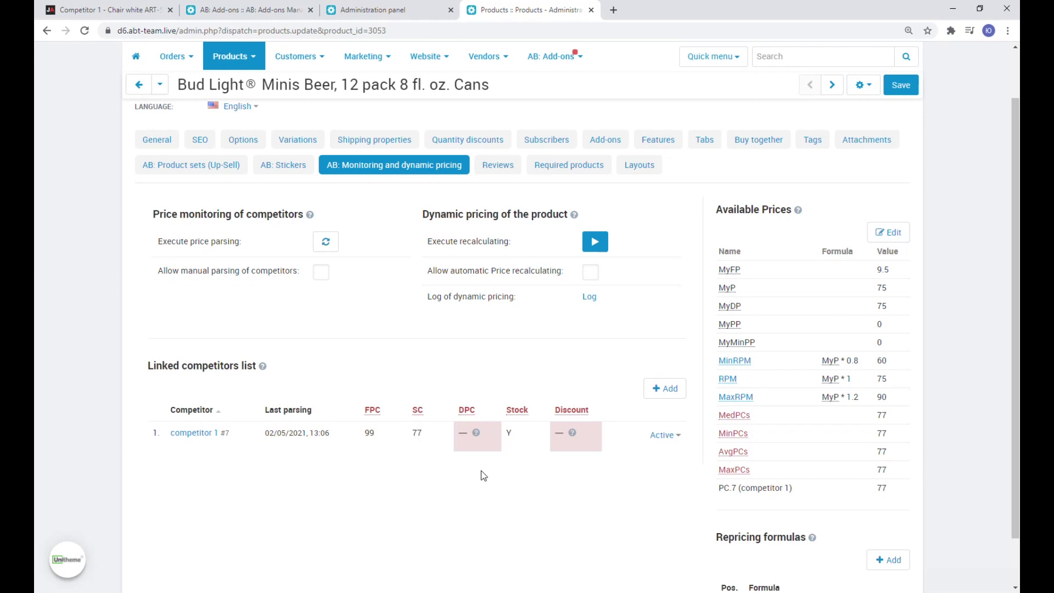
pyautogui.scroll(-1, 481, 470)
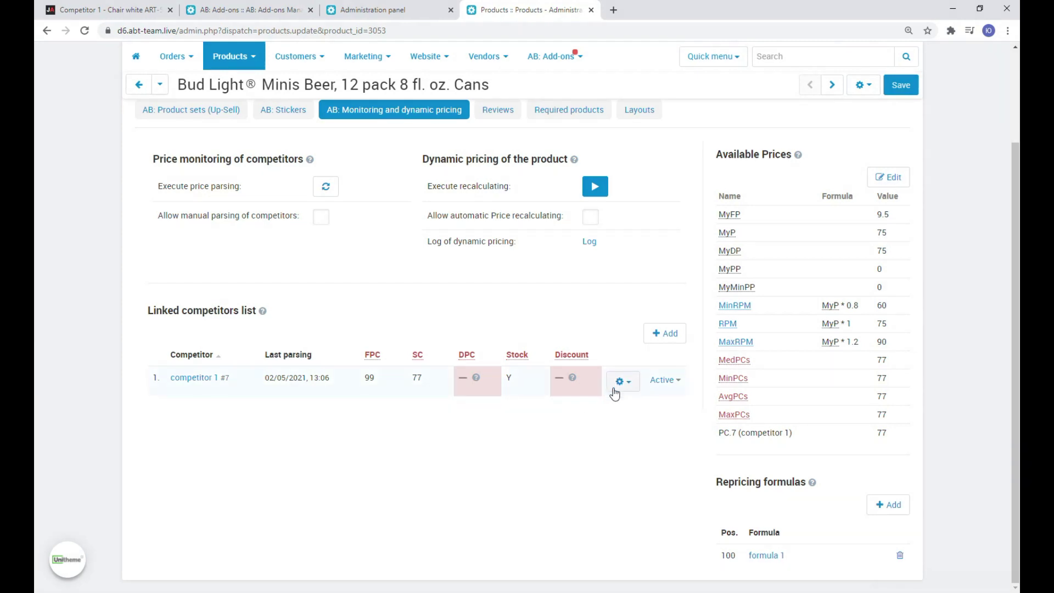
pyautogui.click(619, 380)
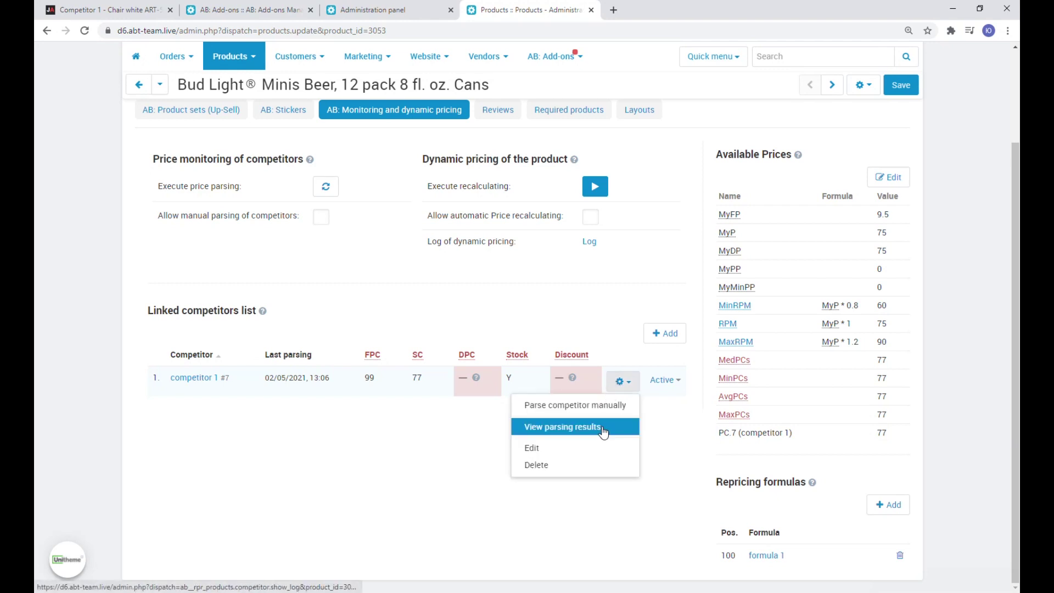
# - Review competitor 1's parsing statistics and parsing log, then dismiss the results window
pyautogui.click(563, 427)
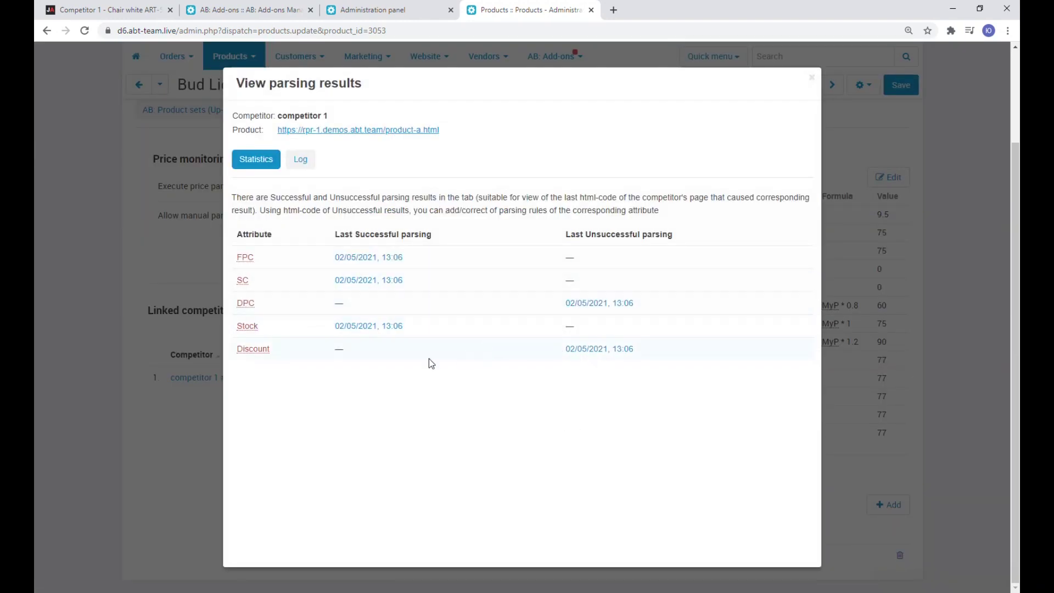
pyautogui.click(302, 159)
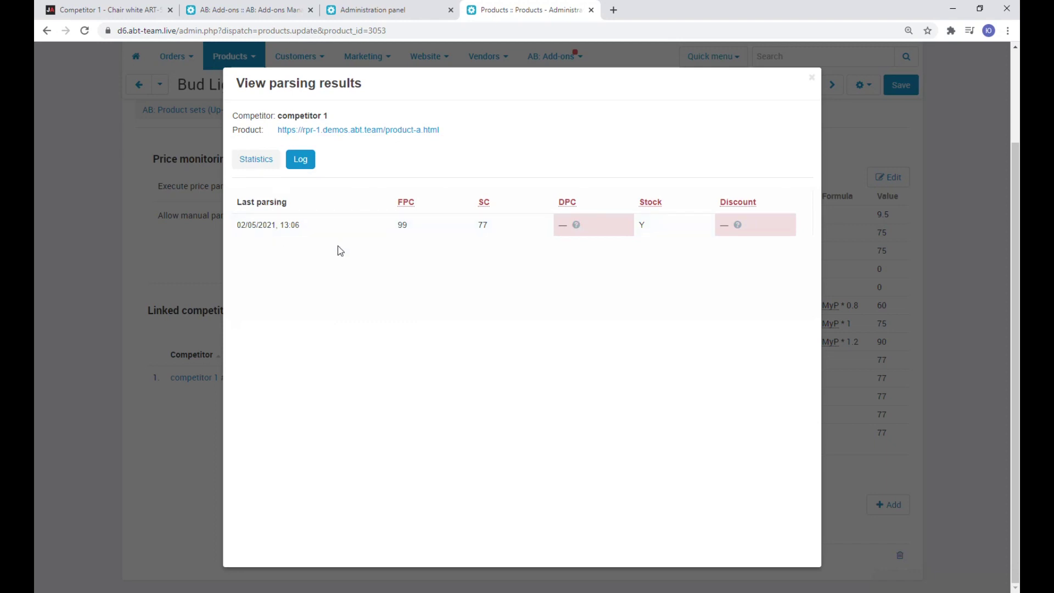
pyautogui.click(257, 159)
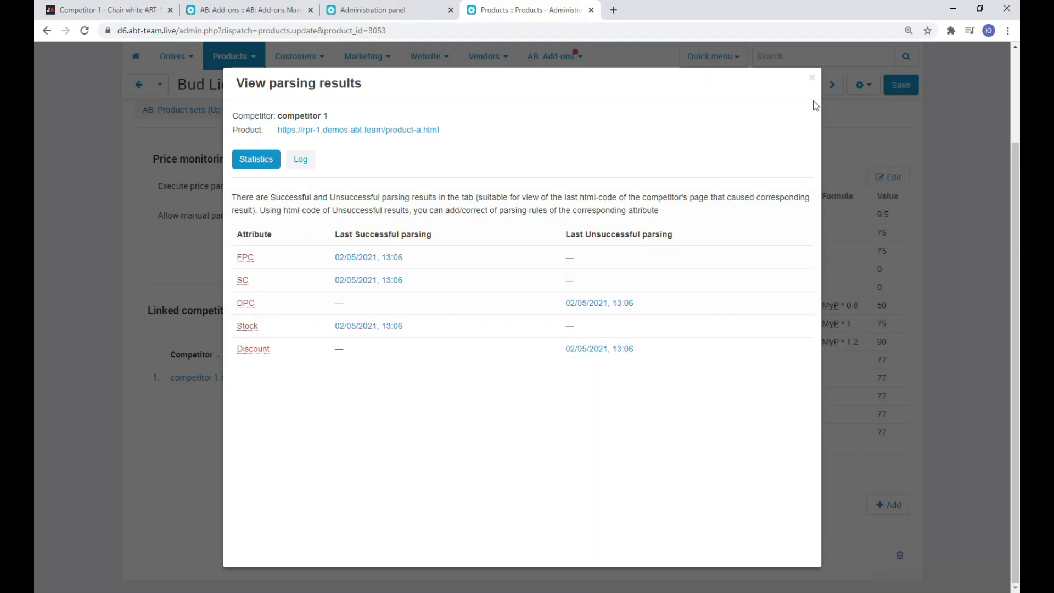
pyautogui.click(812, 78)
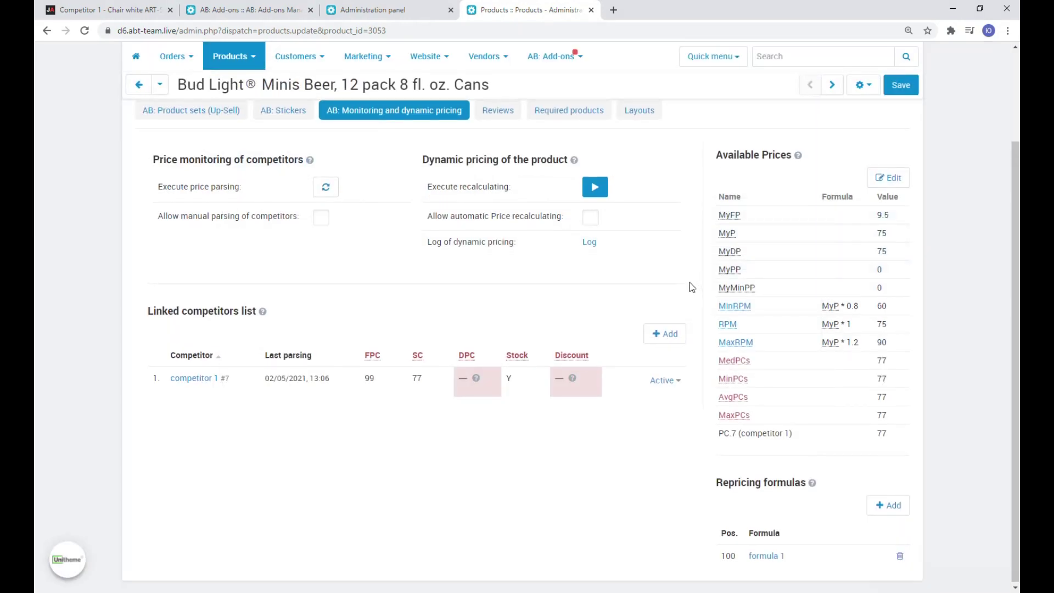
pyautogui.scroll(3, 689, 283)
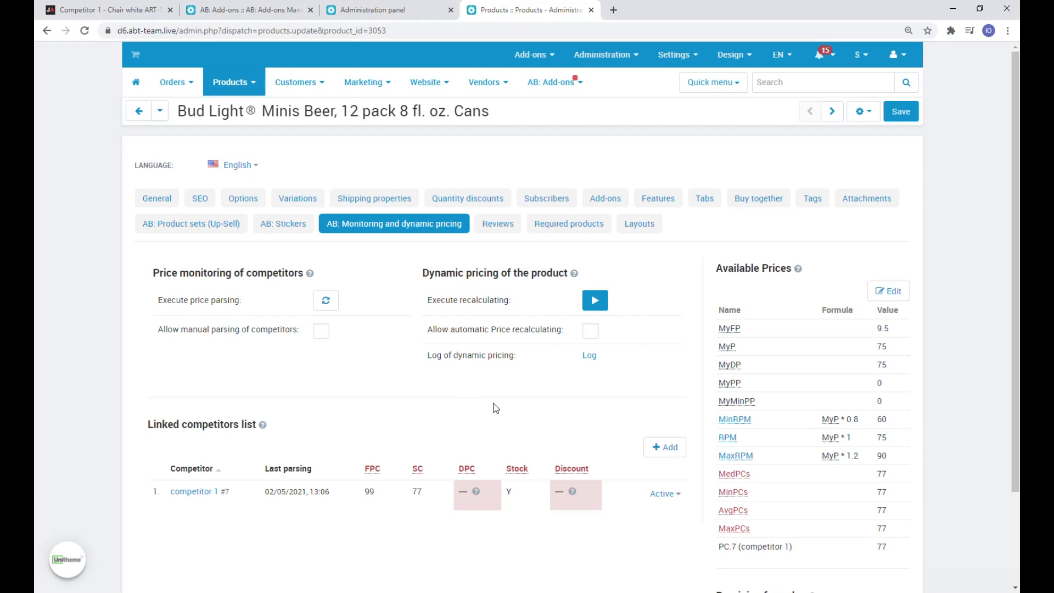
pyautogui.click(248, 10)
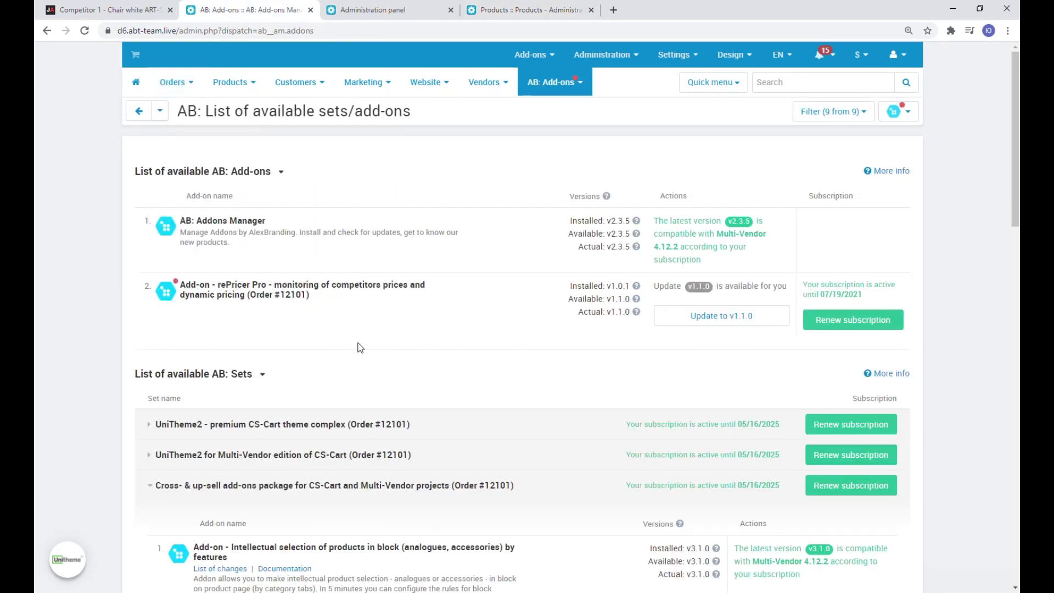
pyautogui.click(485, 290)
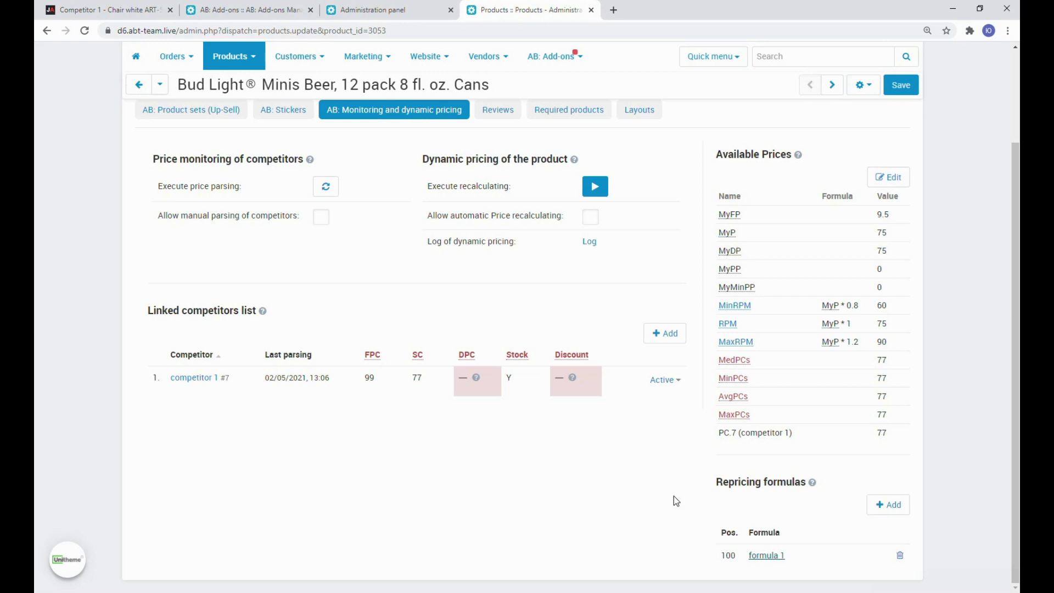
# - Review formula 1 (AvgPCs +10% when AvgPCs ≥ 77) in a separate tab, then return to Bud Light
pyautogui.middleClick(766, 556)
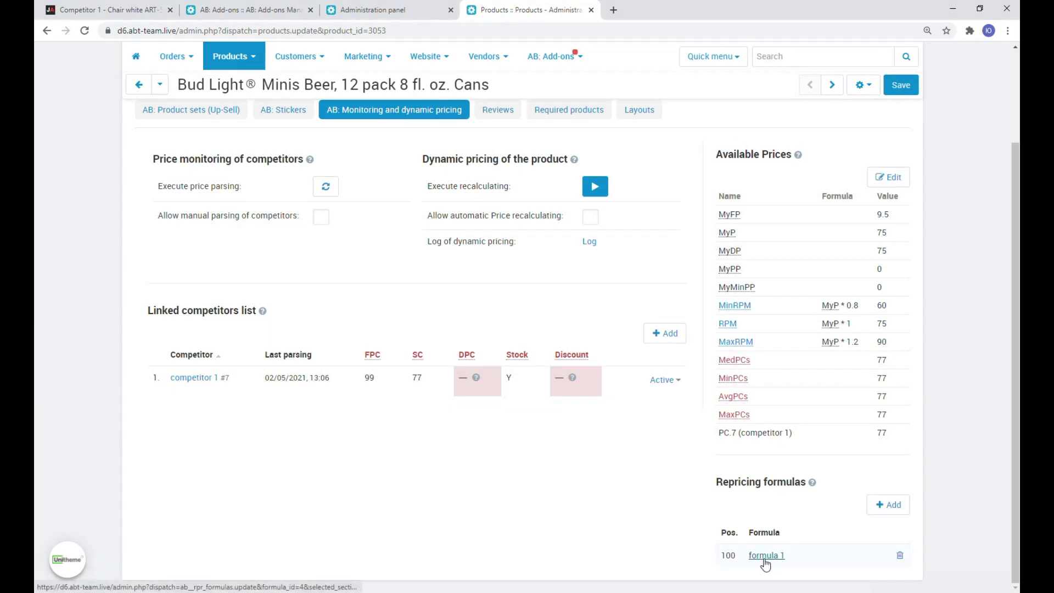
pyautogui.click(651, 10)
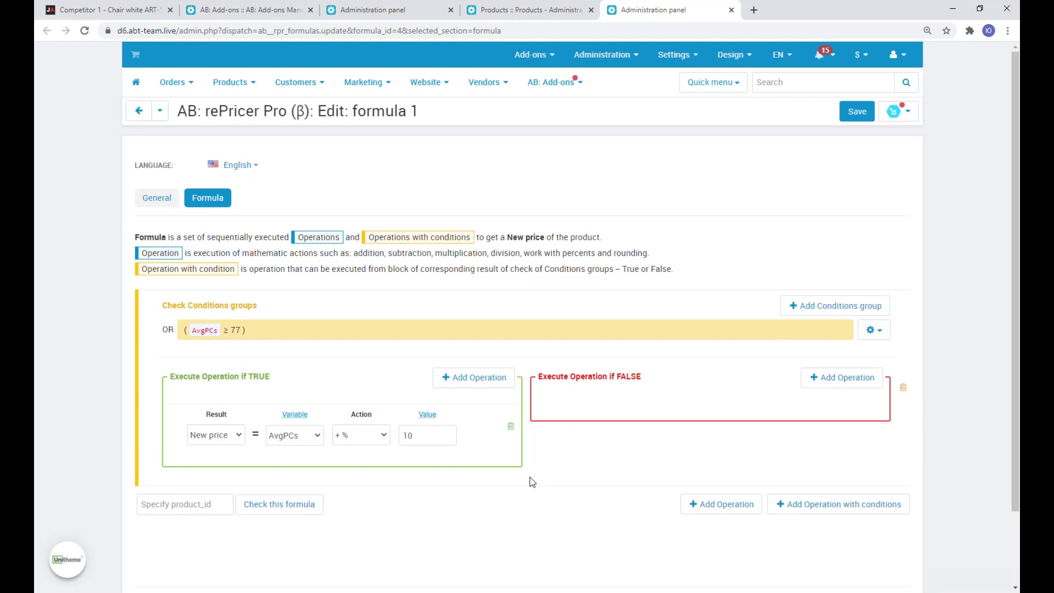
pyautogui.click(518, 10)
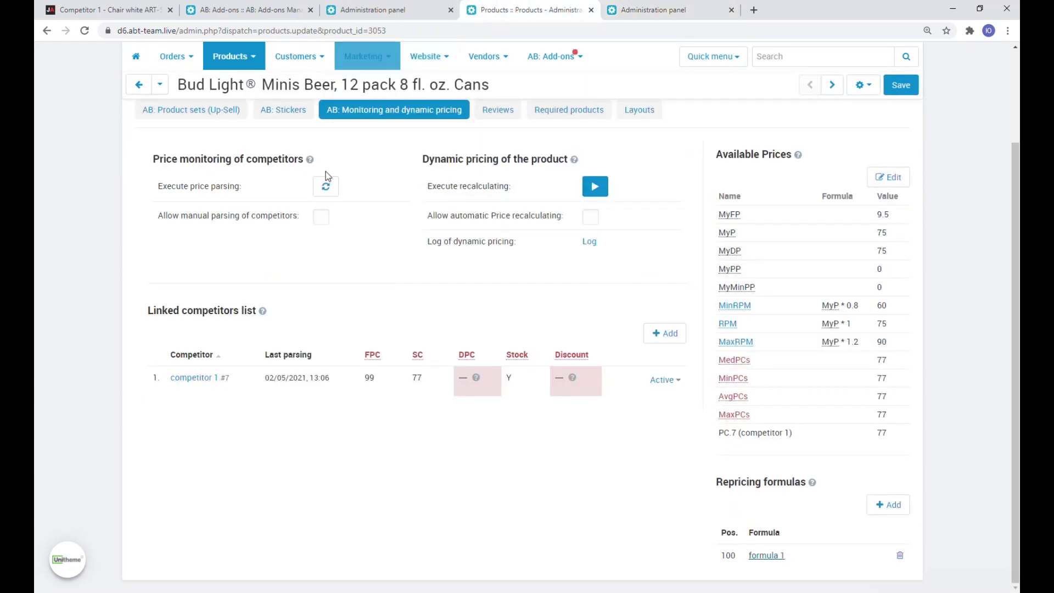
# - Recalculate Bud Light's price with the active formulas and save the new price of 84.7
pyautogui.click(595, 186)
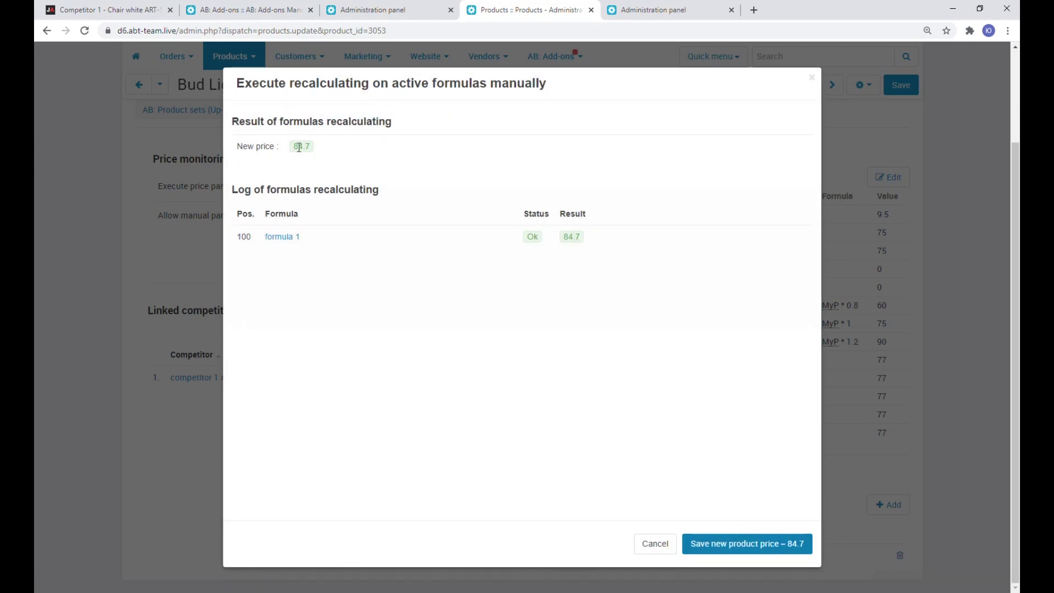
pyautogui.click(747, 544)
pyautogui.click(578, 96)
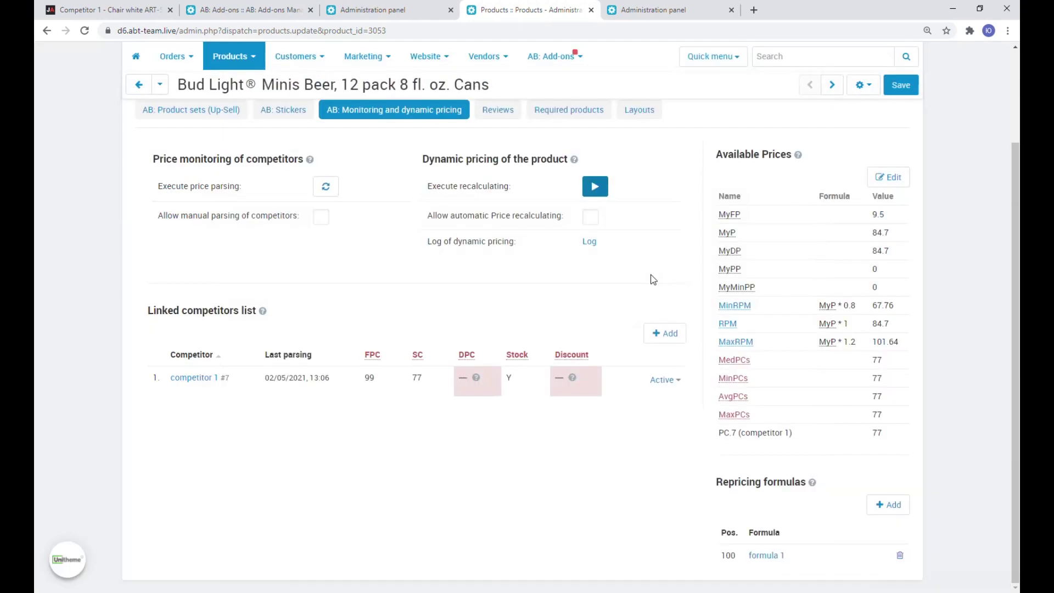
# - Check that the General tab's Price field now shows 84.70
pyautogui.moveTo(871, 233); pyautogui.dragTo(895, 250)
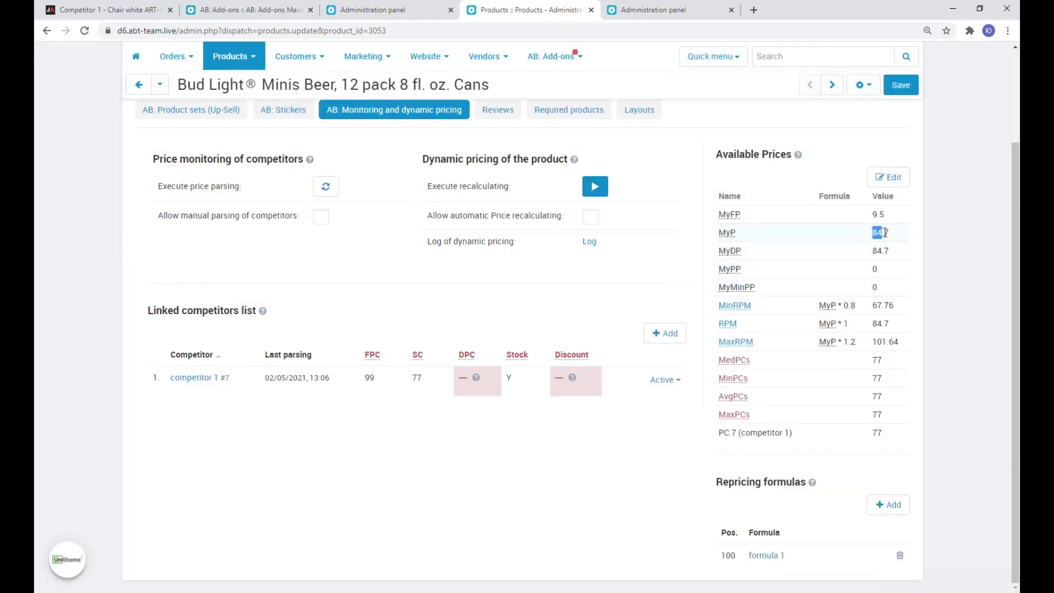
pyautogui.click(897, 262)
pyautogui.scroll(3, 276, 209)
pyautogui.click(157, 197)
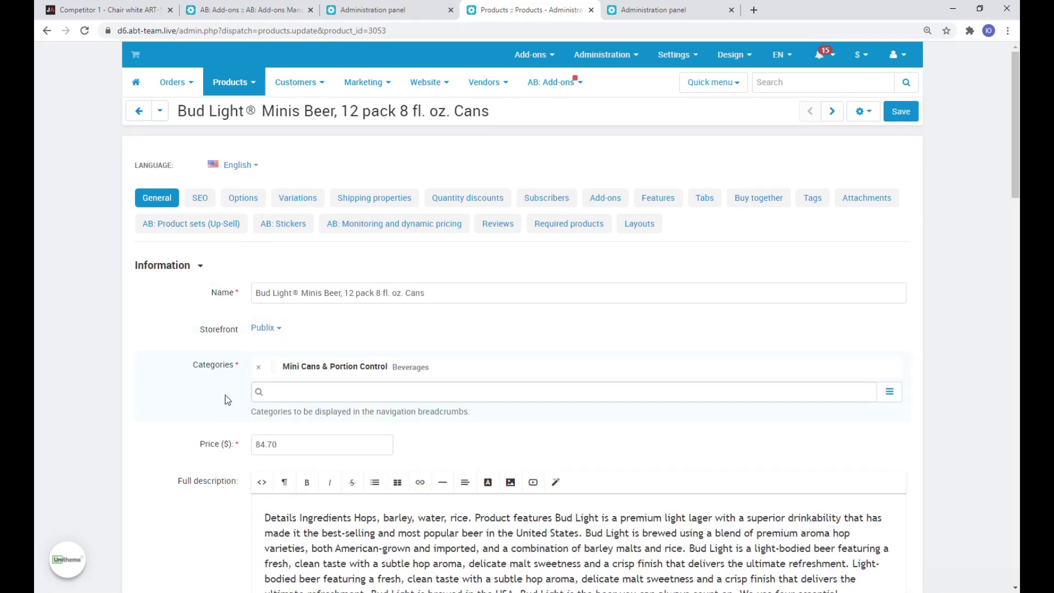
pyautogui.doubleClick(268, 444)
pyautogui.write('84.70')
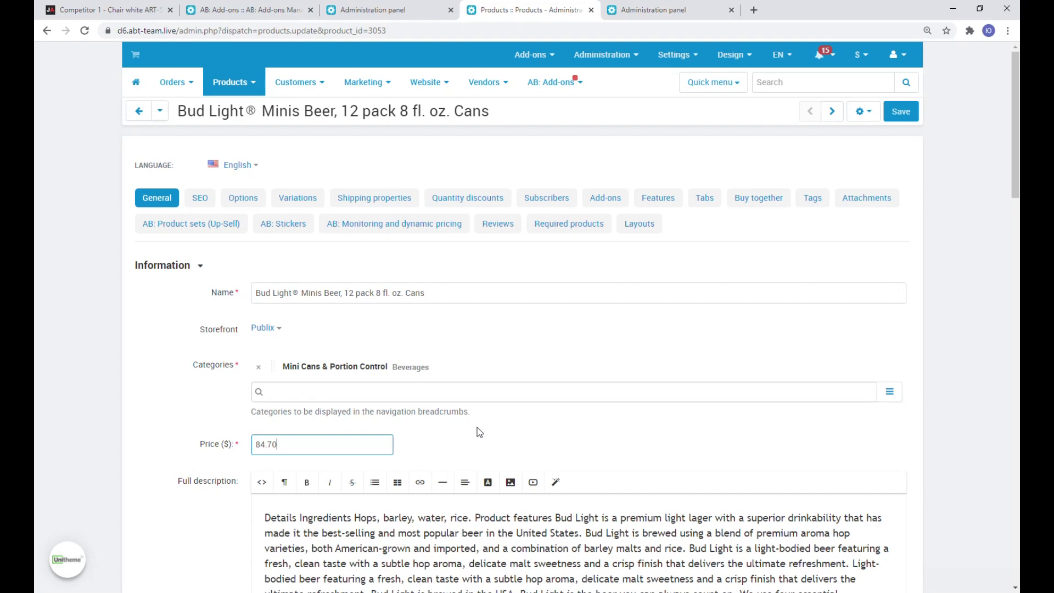
pyautogui.click(507, 445)
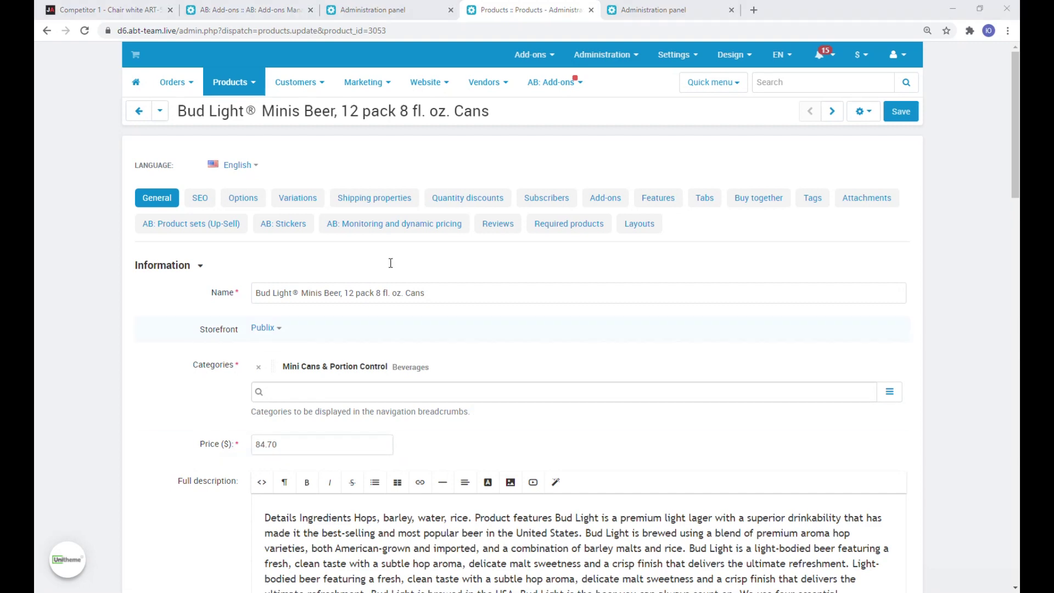
pyautogui.click(248, 8)
# - Open rePricer Pro's empty Proxy-servers list in a new tab and start adding a proxy server
pyautogui.click(488, 290)
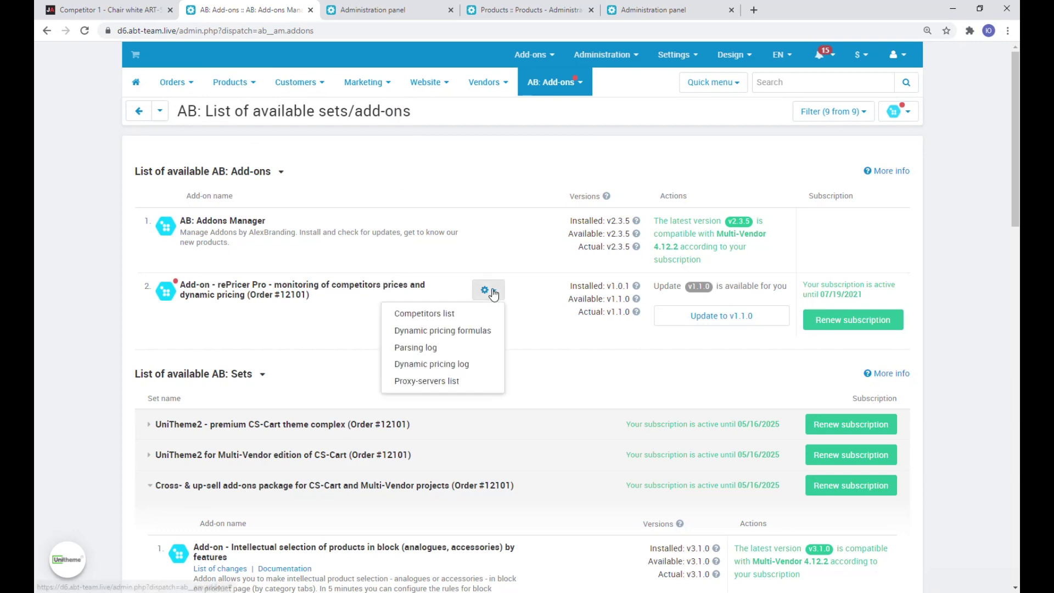
pyautogui.middleClick(462, 378)
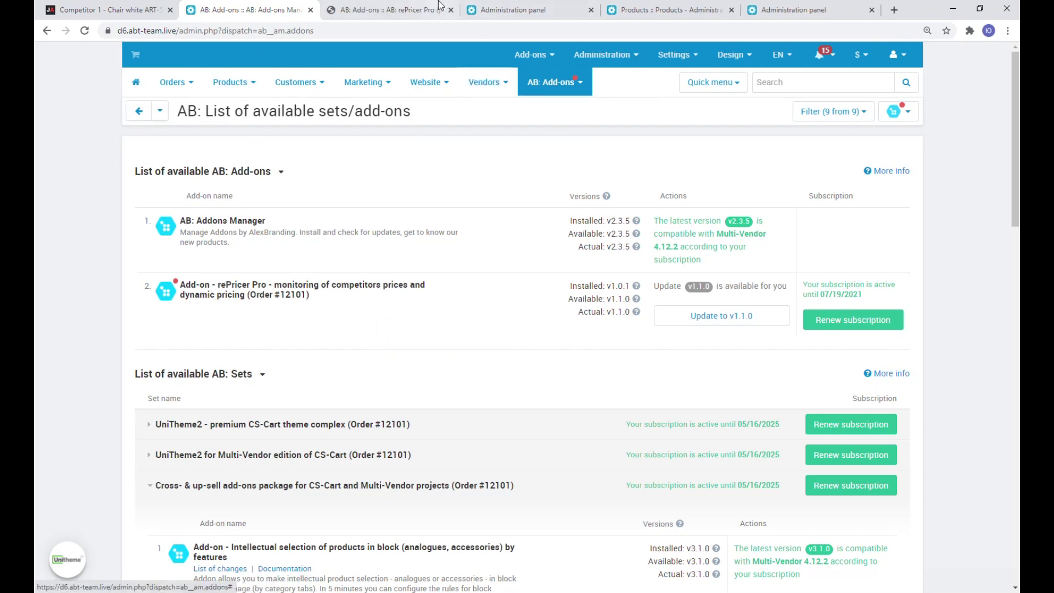
pyautogui.click(371, 9)
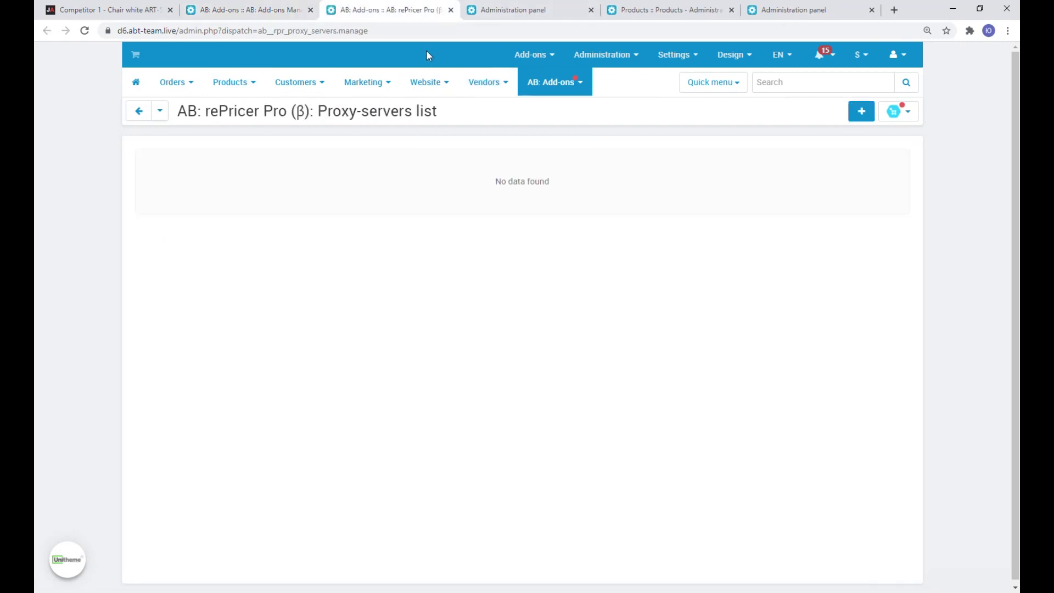
pyautogui.click(861, 110)
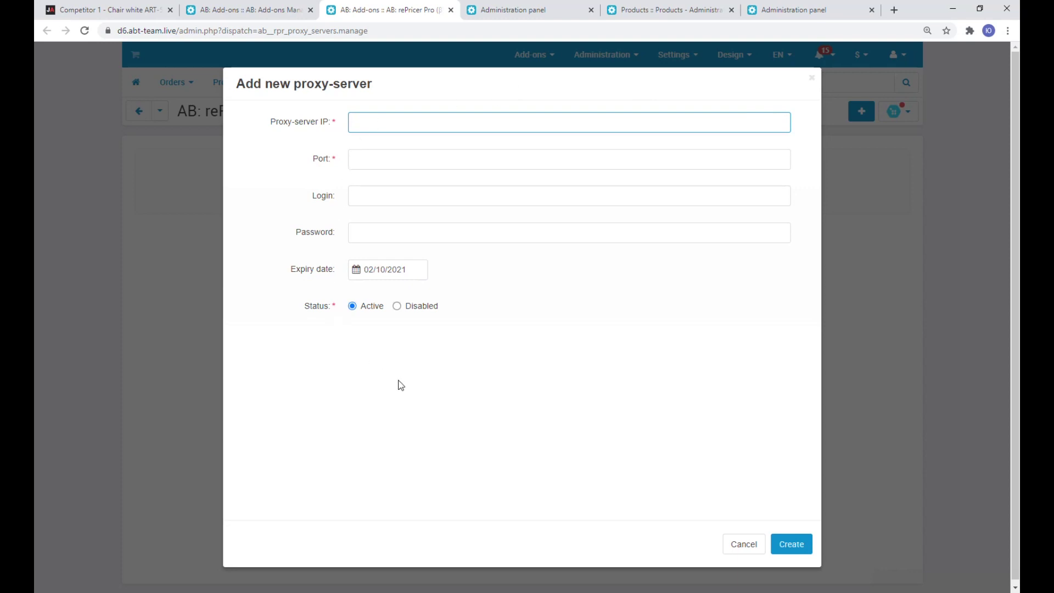